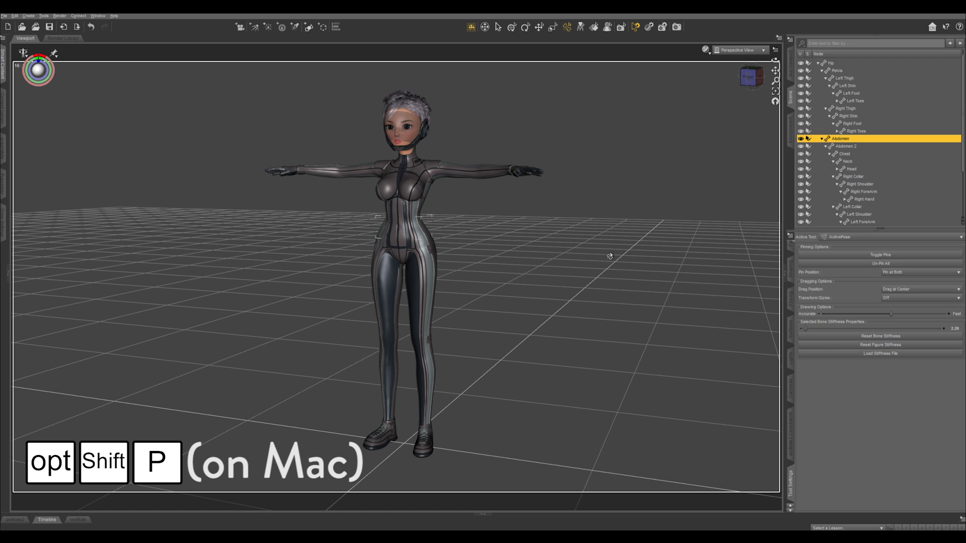
# Pose the figure with ActivePose by pulling the left forearm and both shins outward and the right forearm across above the head.
pyautogui.moveTo(496, 170); pyautogui.dragTo(557, 181)
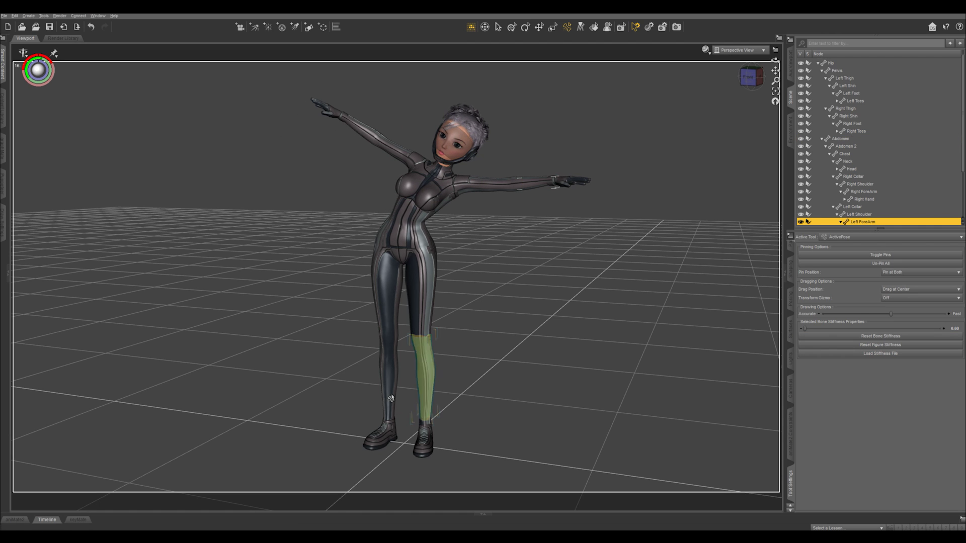
pyautogui.moveTo(388, 388); pyautogui.dragTo(233, 345)
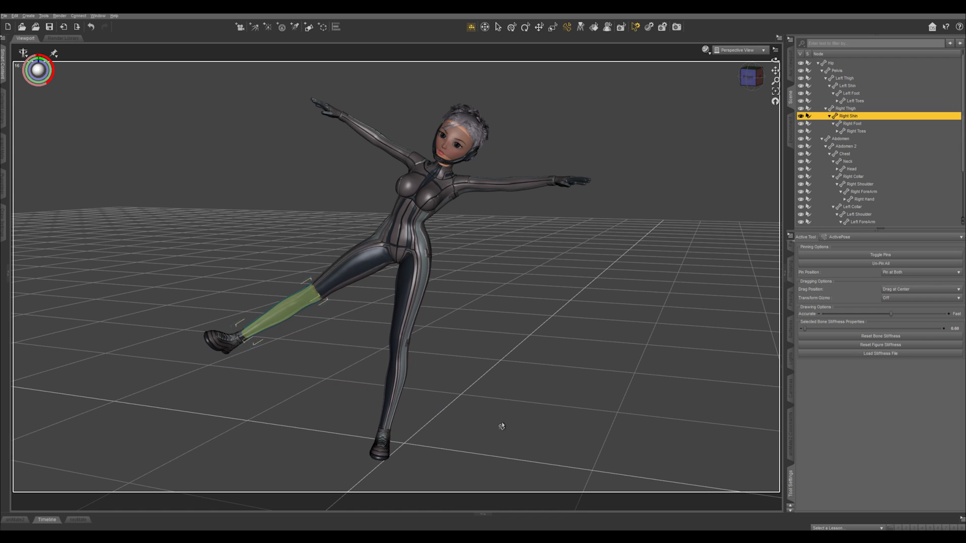
pyautogui.moveTo(502, 427); pyautogui.dragTo(497, 435, button='middle')
pyautogui.moveTo(391, 396); pyautogui.dragTo(654, 343)
pyautogui.moveTo(246, 173); pyautogui.dragTo(249, 177, button='middle')
pyautogui.moveTo(343, 126); pyautogui.dragTo(493, 97)
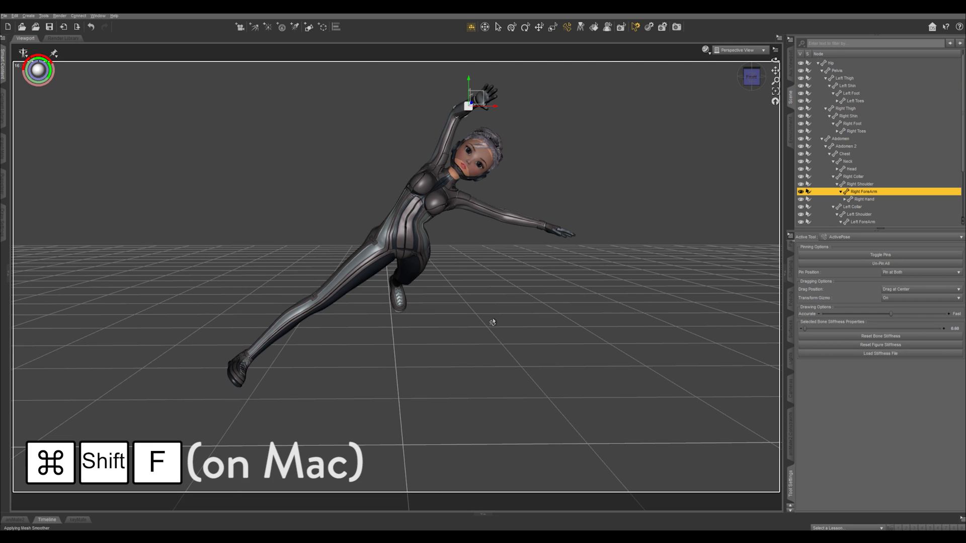
# Restore the whole figure to its default pose and view it from the front.
pyautogui.hotkey('ctrl', 'shift', 'f')
pyautogui.moveTo(592, 343); pyautogui.dragTo(528, 342, button='middle')
pyautogui.moveTo(476, 382); pyautogui.dragTo(518, 364, button='middle')
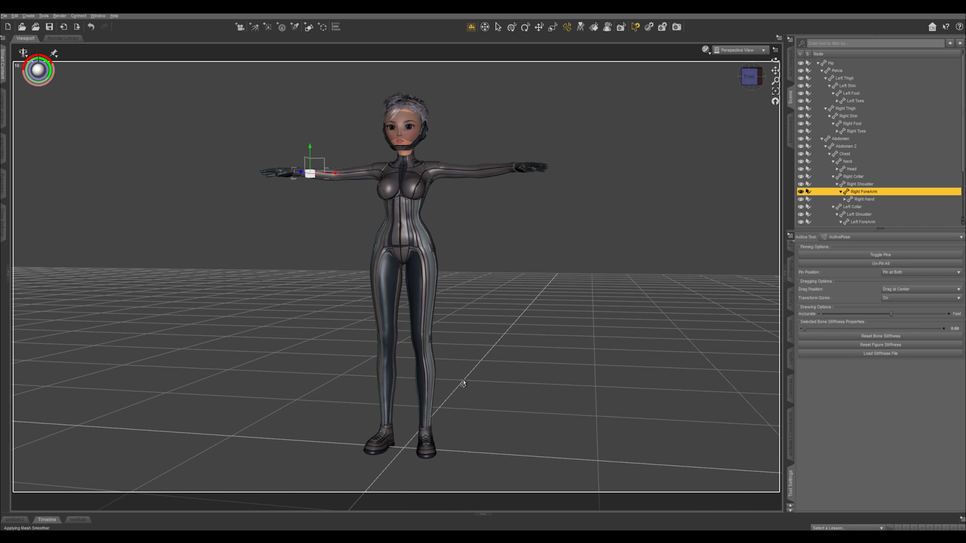
# Pin the right shin, pull the left foot out to the side and raise the left arm outward.
pyautogui.click(386, 391)
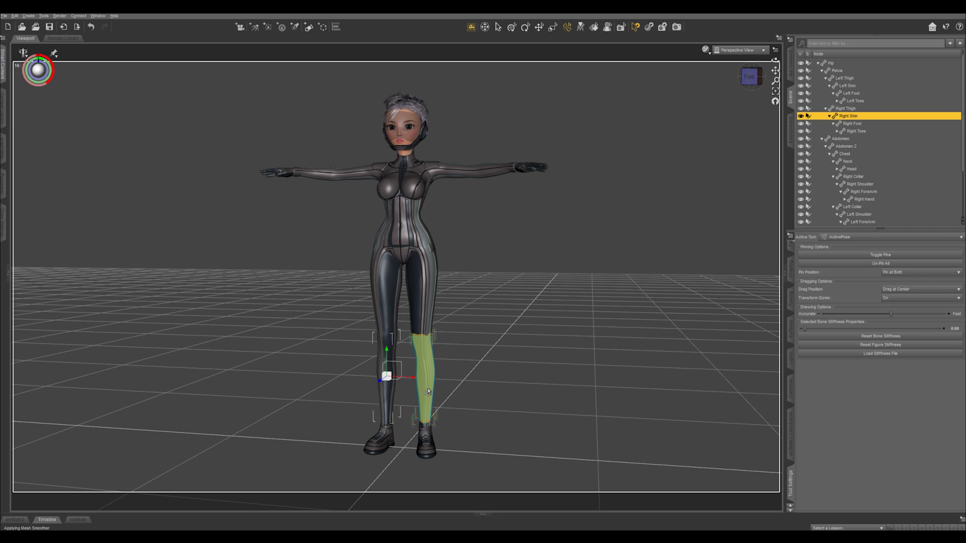
pyautogui.click(885, 258)
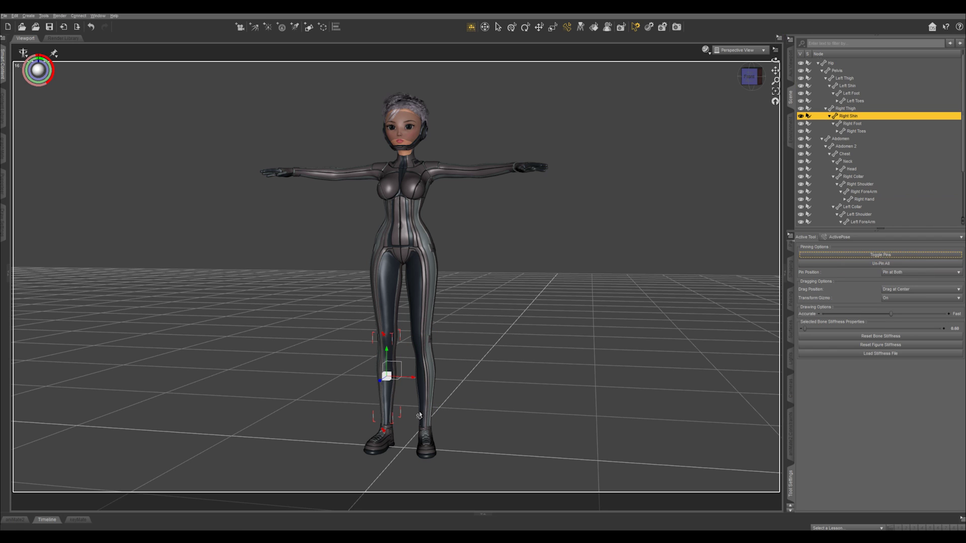
pyautogui.moveTo(427, 444); pyautogui.dragTo(574, 431)
pyautogui.moveTo(535, 219); pyautogui.dragTo(594, 131)
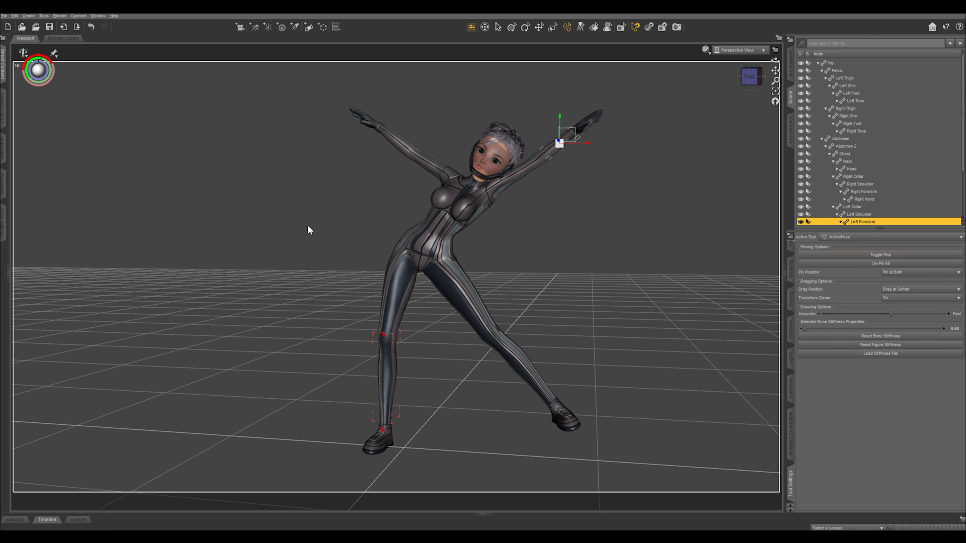
# Assign Space as the keyboard shortcut for the Toggle Pins action under PowerPose and apply the customization.
pyautogui.press('F3')
pyautogui.scroll(-3, 384, 312)
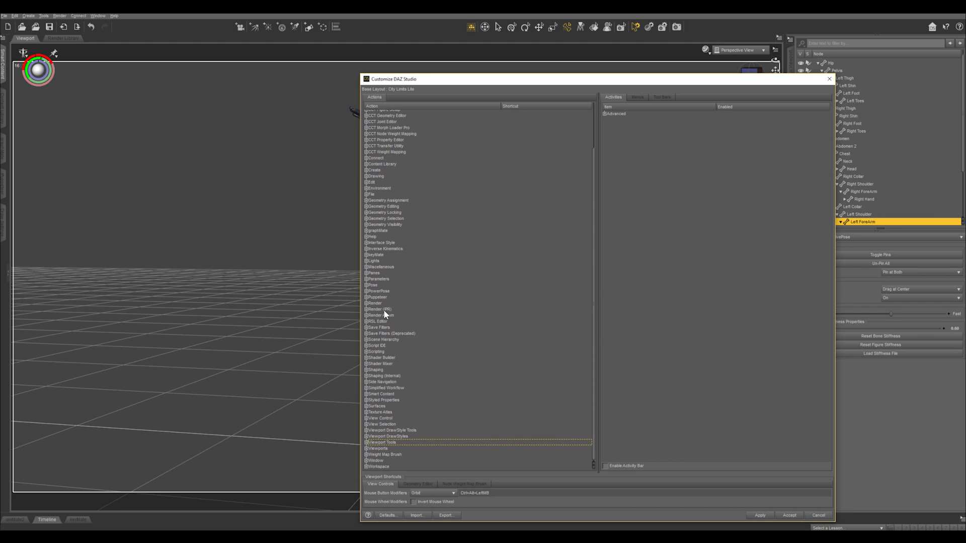
pyautogui.click(366, 291)
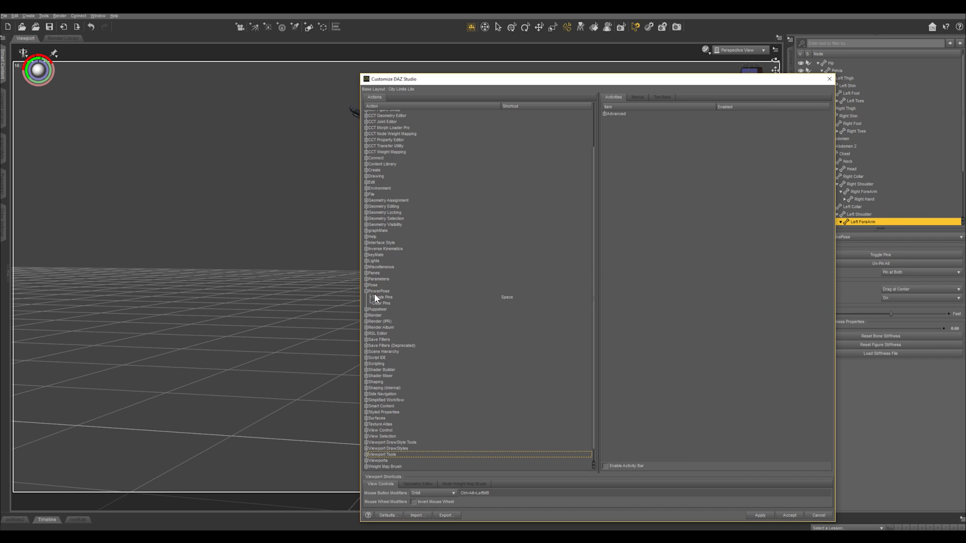
pyautogui.click(382, 298)
pyautogui.rightClick(381, 298)
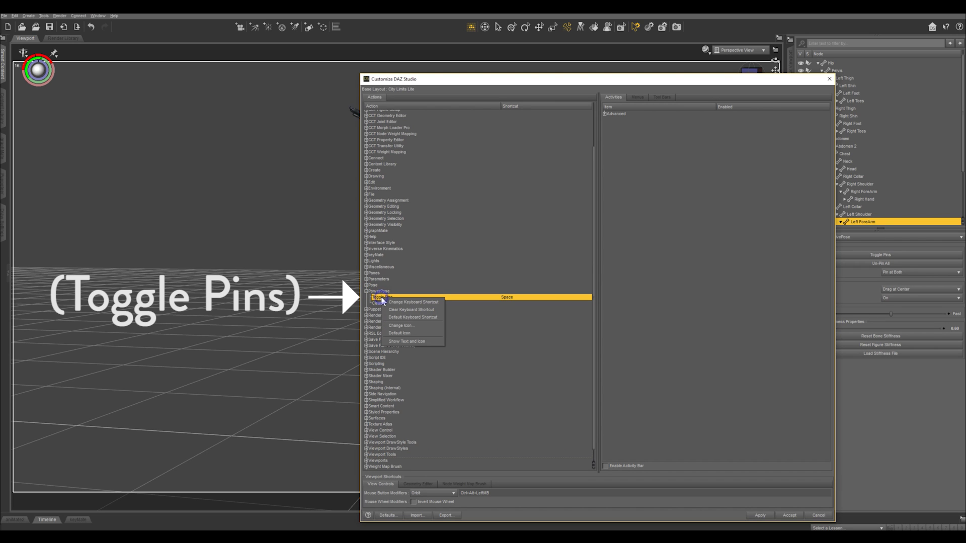
pyautogui.click(400, 303)
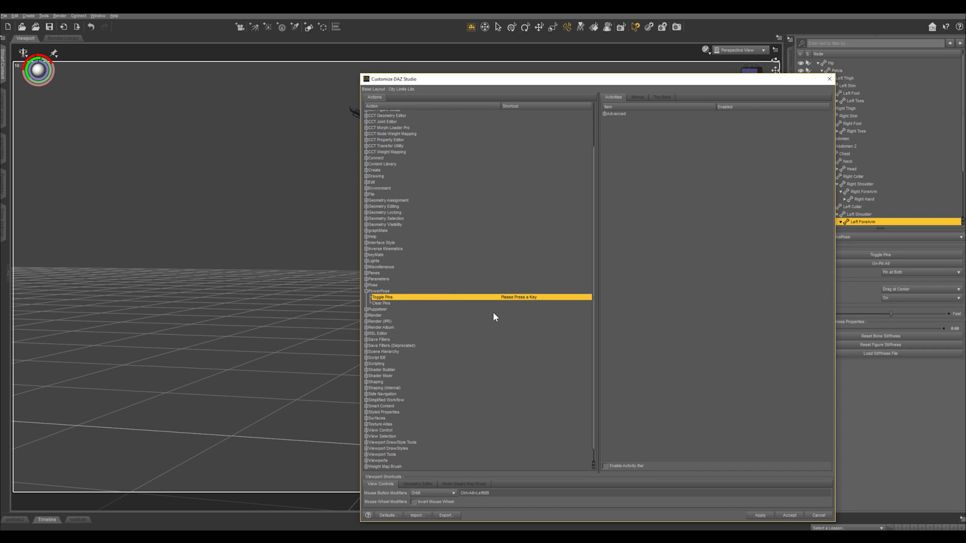
pyautogui.press('space')
pyautogui.click(583, 311)
pyautogui.click(766, 516)
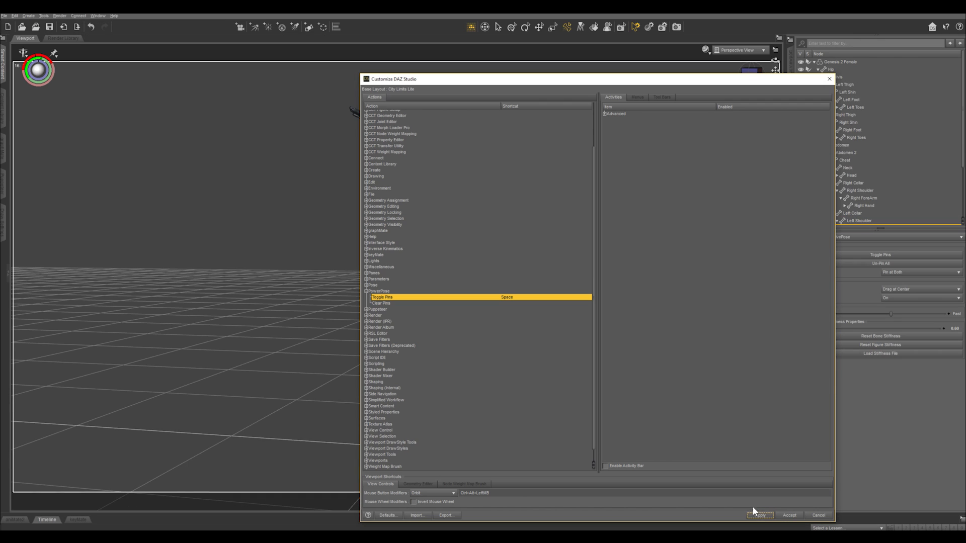
pyautogui.click(829, 79)
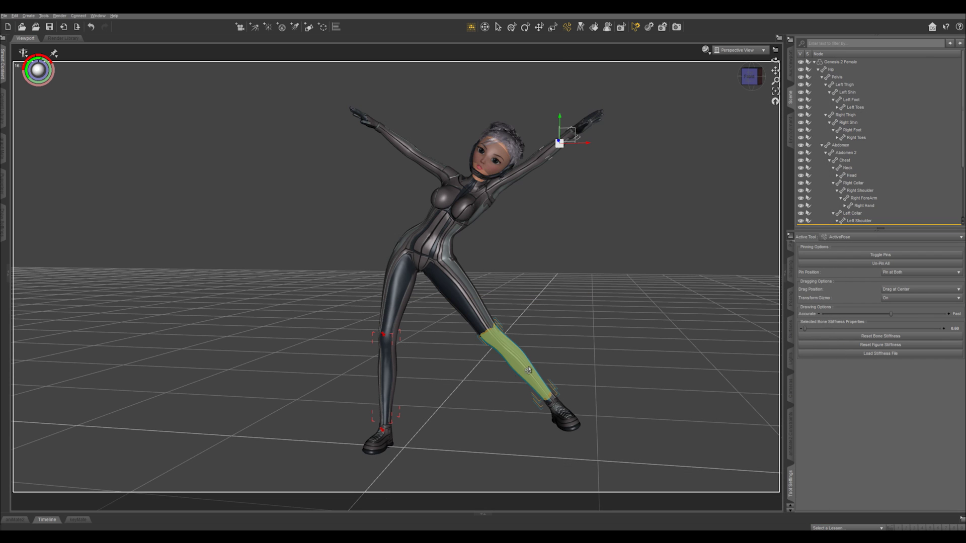
# Pin the left shin, left thigh and right thigh of the figure, ending with the right shin selected.
pyautogui.click(529, 370)
pyautogui.click(455, 275)
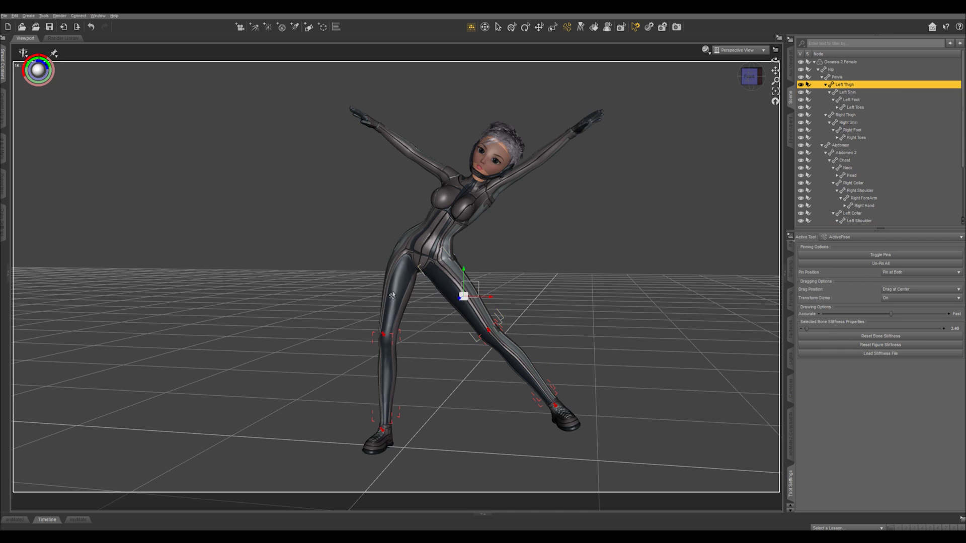
pyautogui.click(398, 296)
pyautogui.click(386, 375)
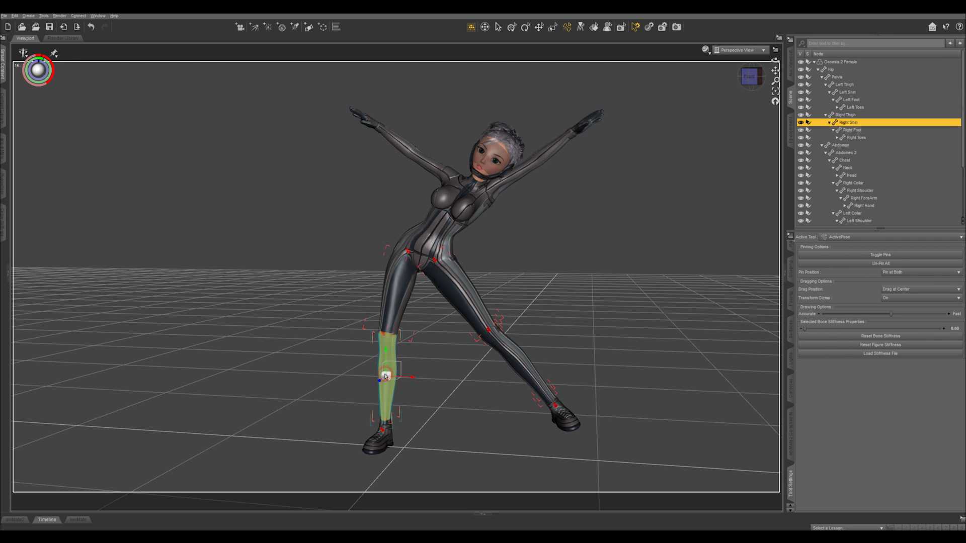
# Remove the right thigh's pins while keeping the right shin pinned.
pyautogui.click(398, 297)
pyautogui.press('p')
pyautogui.click(388, 378)
pyautogui.press('p')
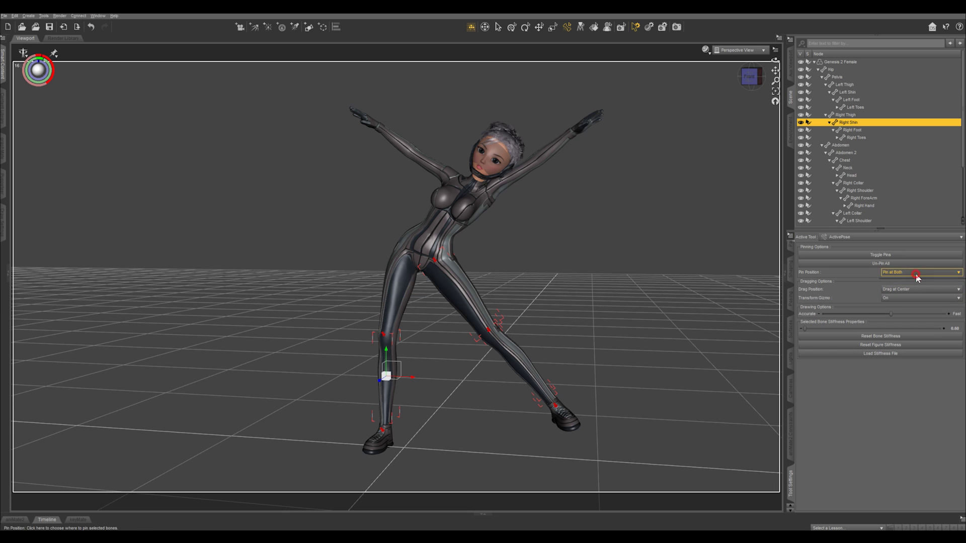
# Set the pin position to Pin at Both and pull the right, then the left forearm outward to bend the upper body.
pyautogui.click(918, 274)
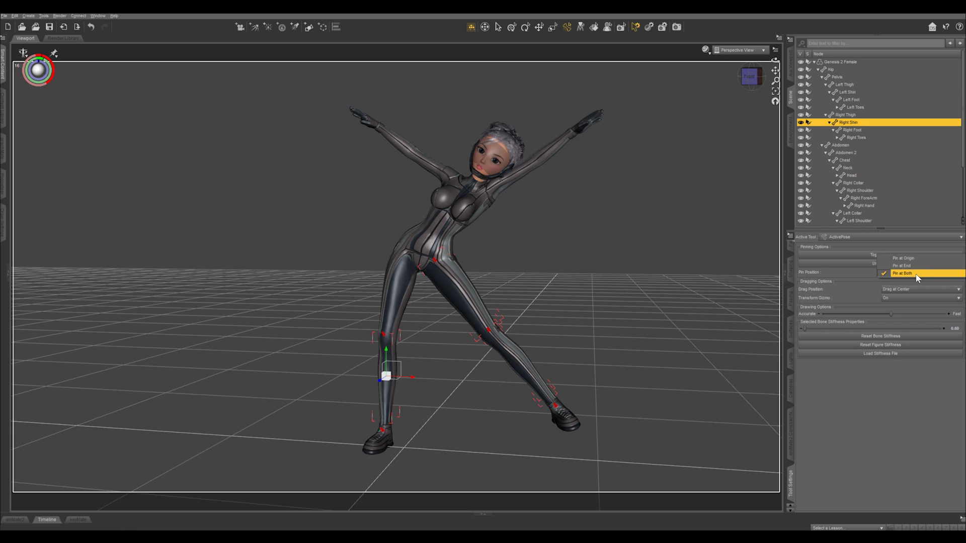
pyautogui.click(916, 274)
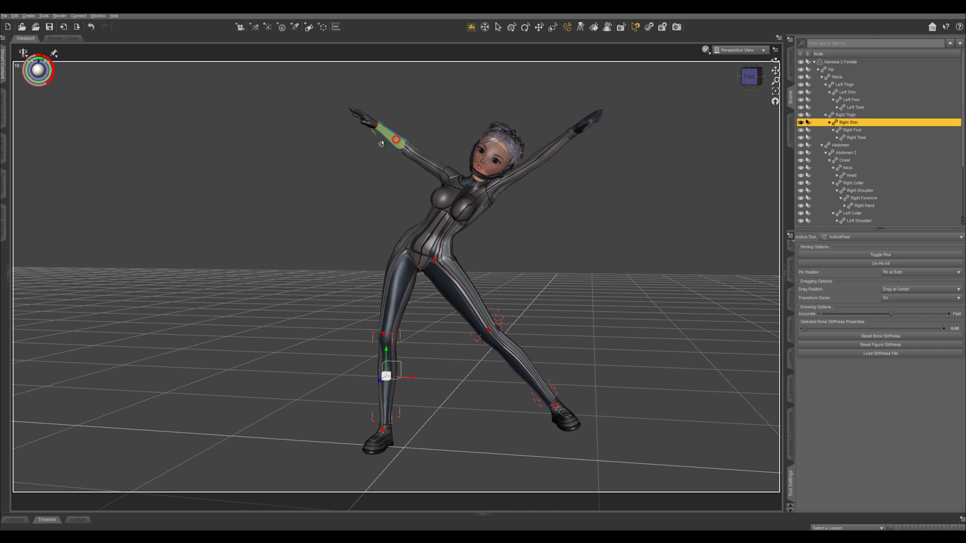
pyautogui.moveTo(395, 141); pyautogui.dragTo(270, 147)
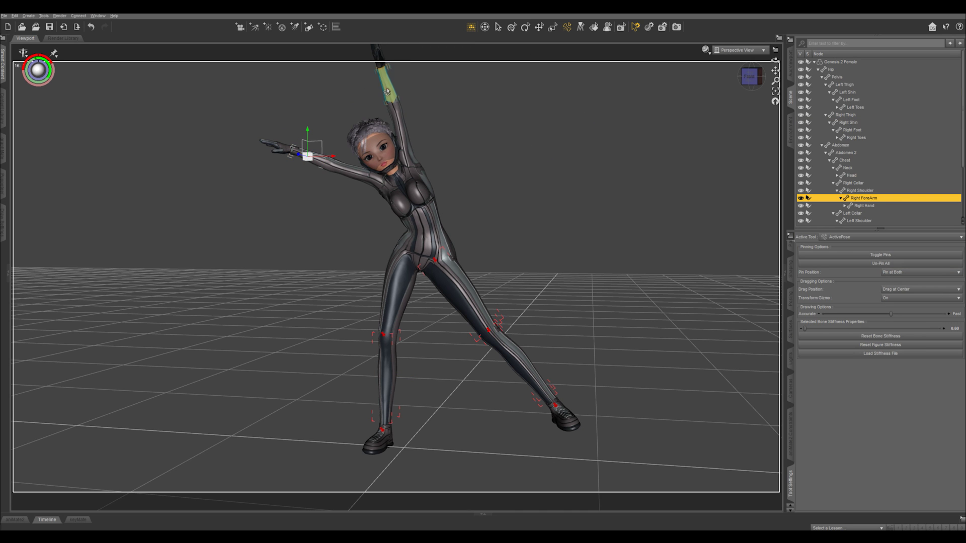
pyautogui.moveTo(385, 87); pyautogui.dragTo(543, 164)
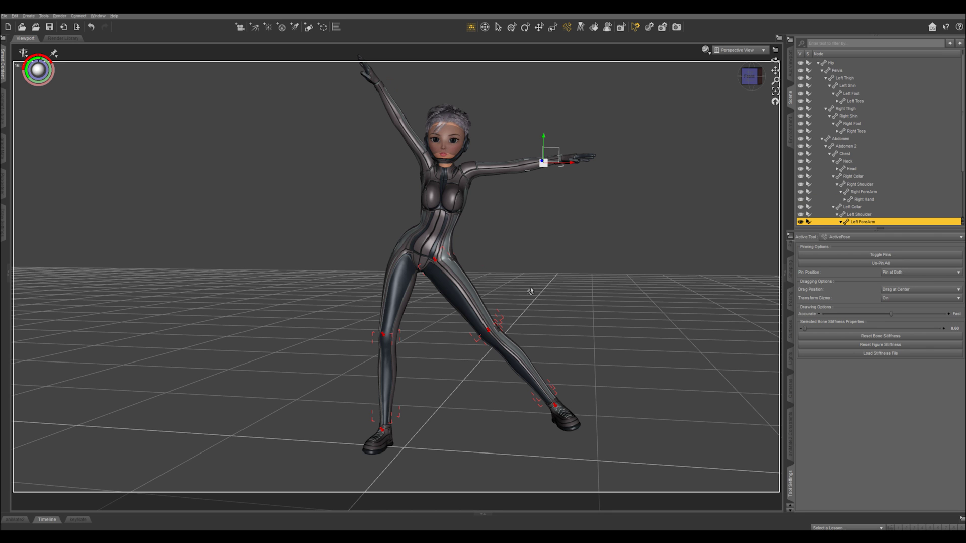
# Pin the pelvis and the right shoulder in a side view, then pull the left hand forward.
pyautogui.moveTo(531, 292); pyautogui.dragTo(635, 308, button='middle')
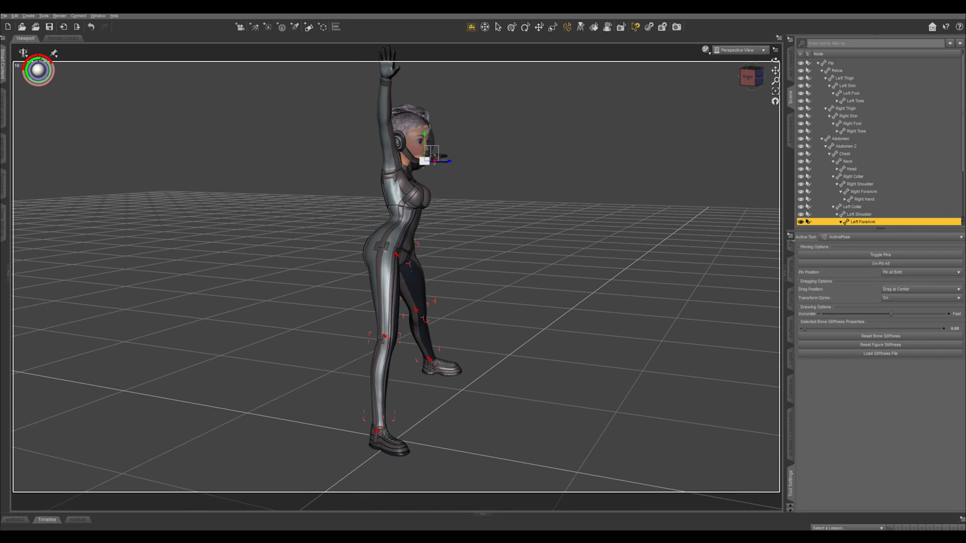
pyautogui.click(368, 253)
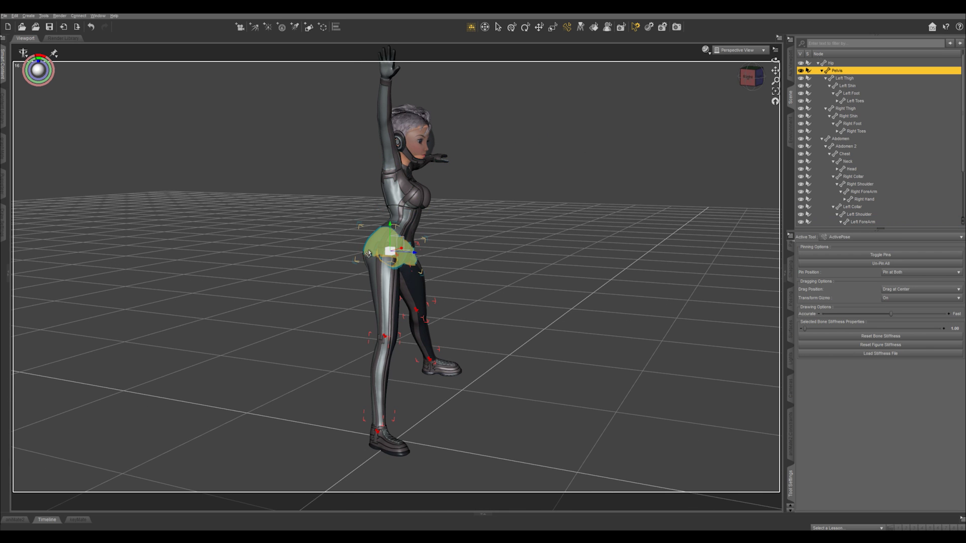
pyautogui.click(387, 147)
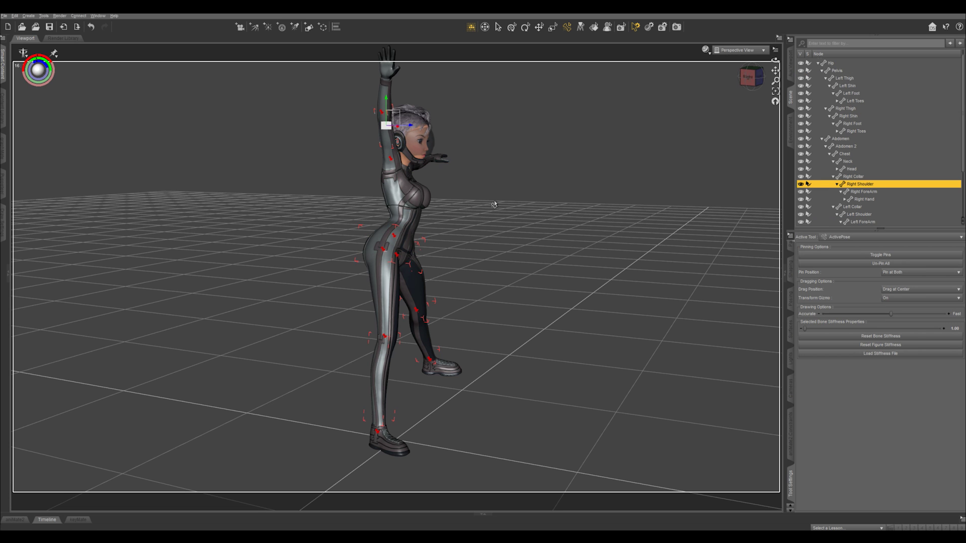
pyautogui.moveTo(436, 161); pyautogui.dragTo(528, 195)
# Restore the figure's default pose in a front view and remove all pins.
pyautogui.moveTo(574, 270); pyautogui.dragTo(569, 269, button='middle')
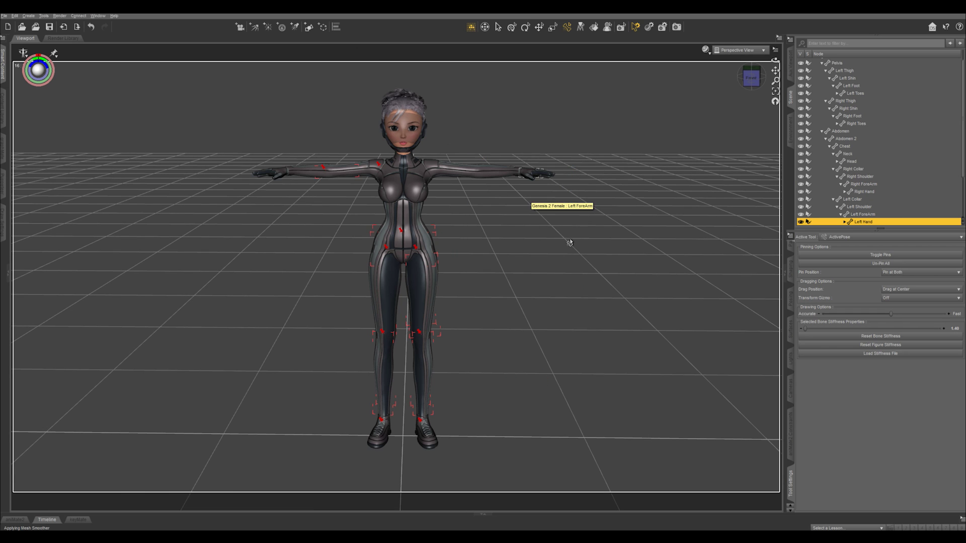
pyautogui.click(896, 264)
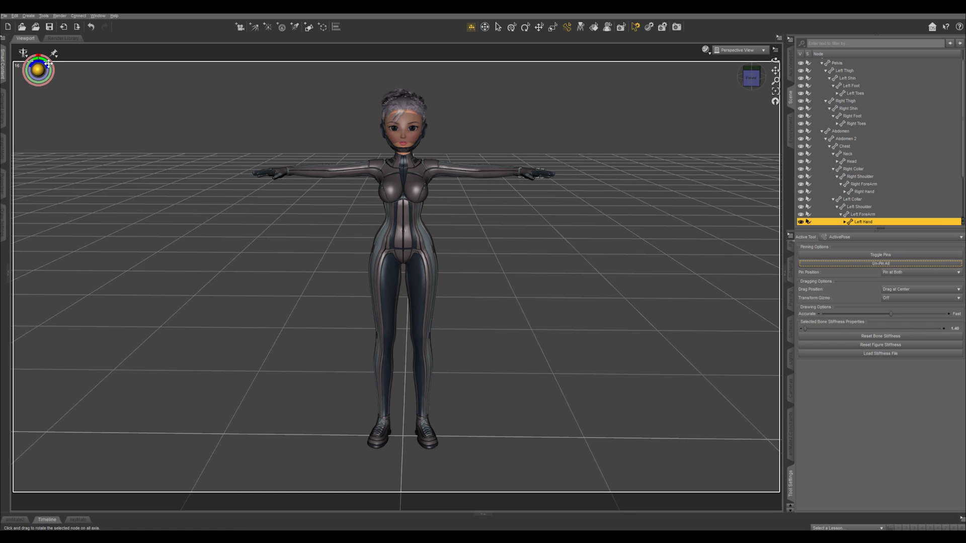
# Try rotating the head with the viewport's rotation control, first freely and on single axes, and undo the rotations.
pyautogui.click(403, 132)
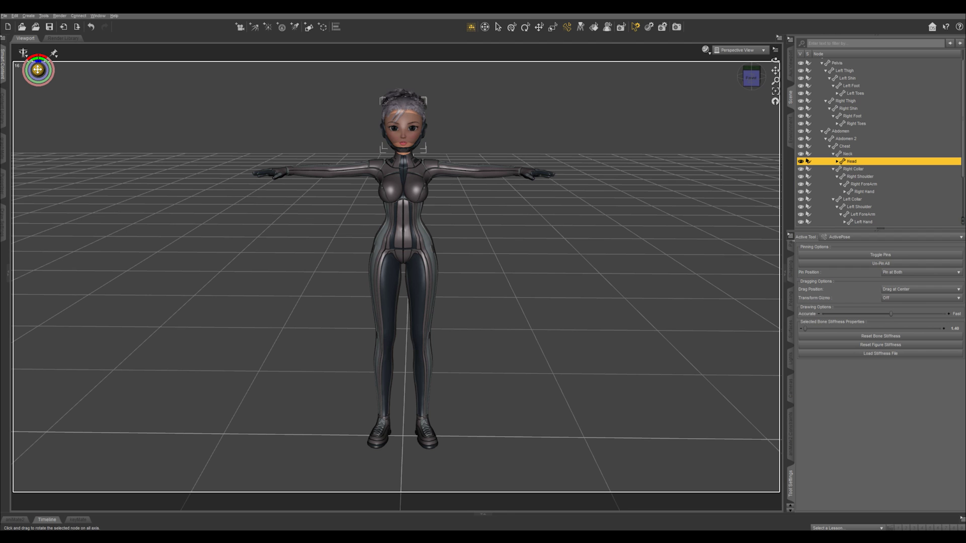
pyautogui.moveTo(38, 69); pyautogui.dragTo(39, 62)
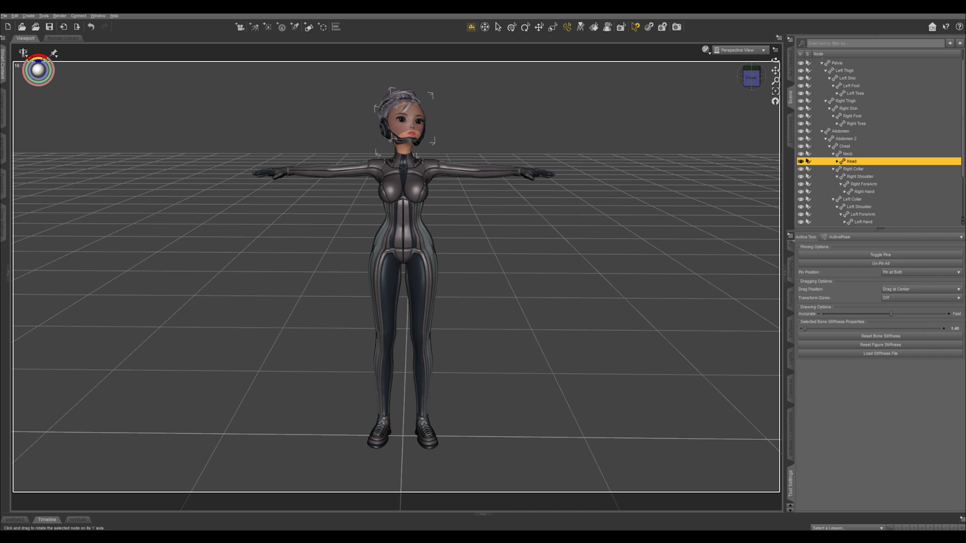
pyautogui.moveTo(38, 59); pyautogui.dragTo(42, 60)
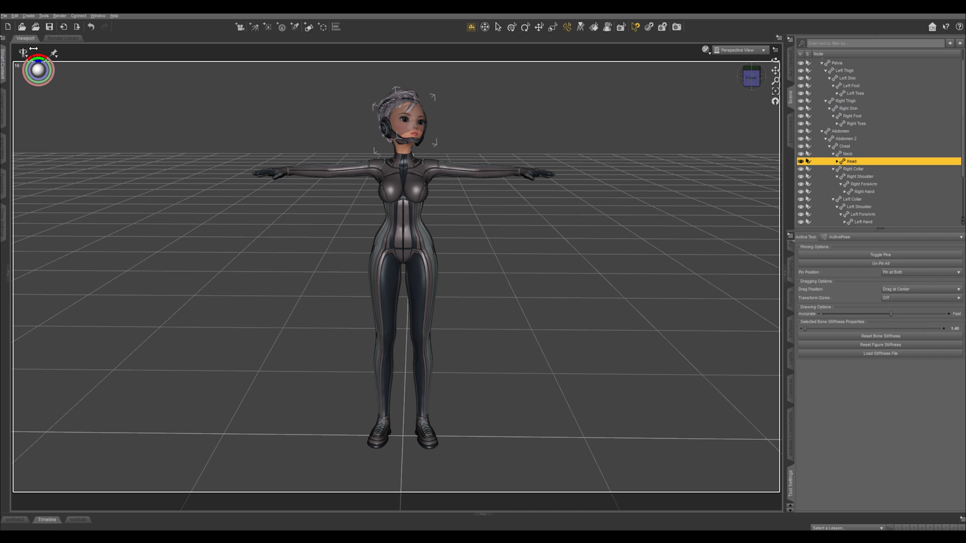
pyautogui.moveTo(38, 56); pyautogui.dragTo(17, 78)
pyautogui.hotkey('ctrl', 'z')
pyautogui.hotkey('ctrl', 'z')
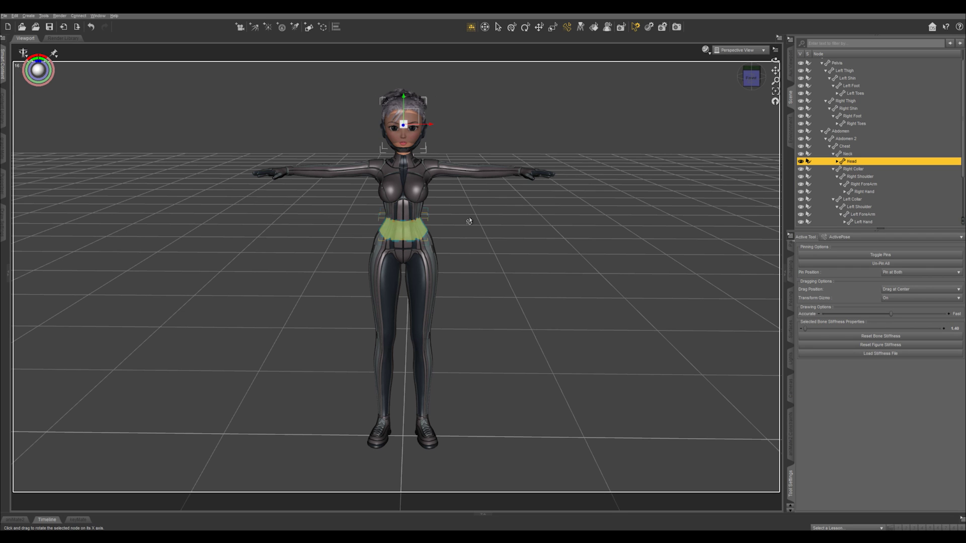
# Apply Restore Figure Pose from the viewport's pose reset options.
pyautogui.click(23, 56)
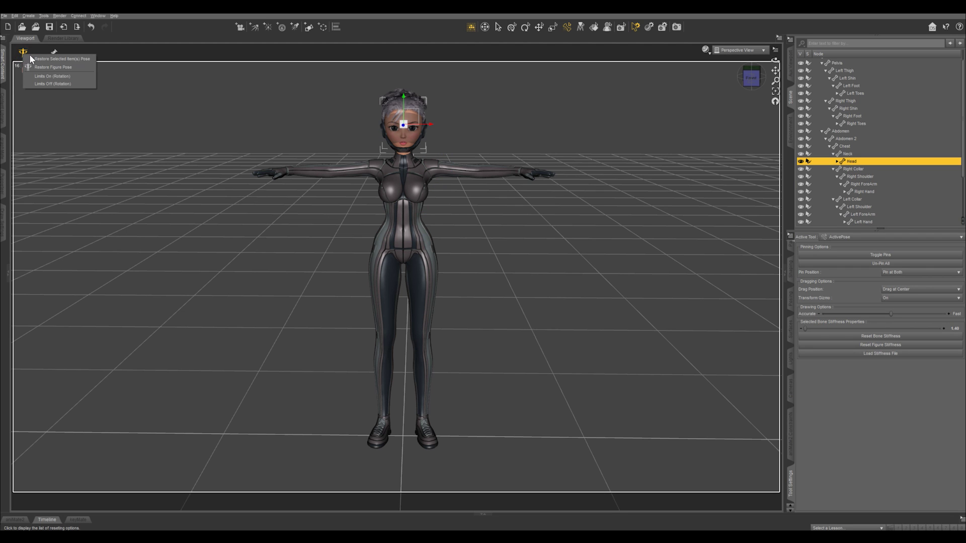
pyautogui.click(52, 70)
pyautogui.moveTo(23, 57)
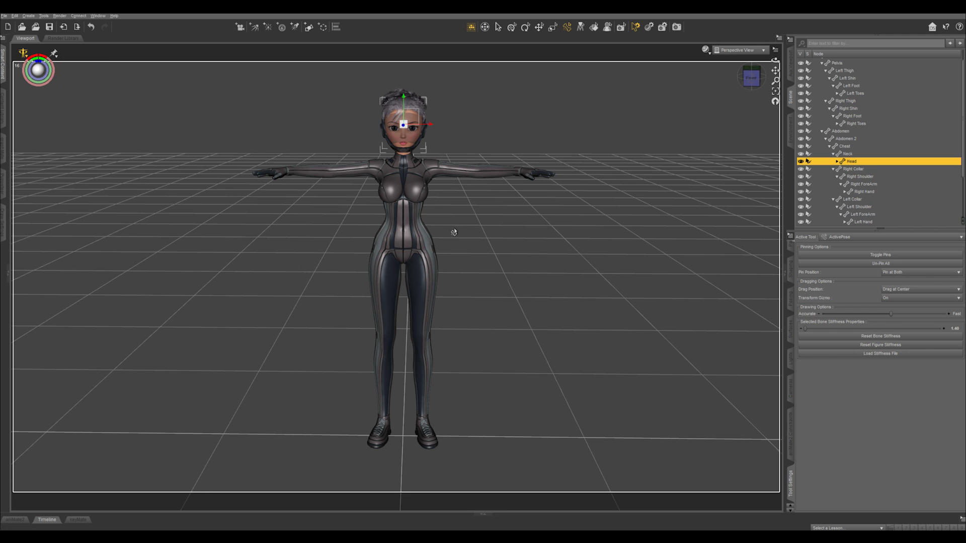
# Pull the left shin outward, lower the right arm, spread the right leg outward and lower the left arm.
pyautogui.moveTo(424, 392); pyautogui.dragTo(563, 375)
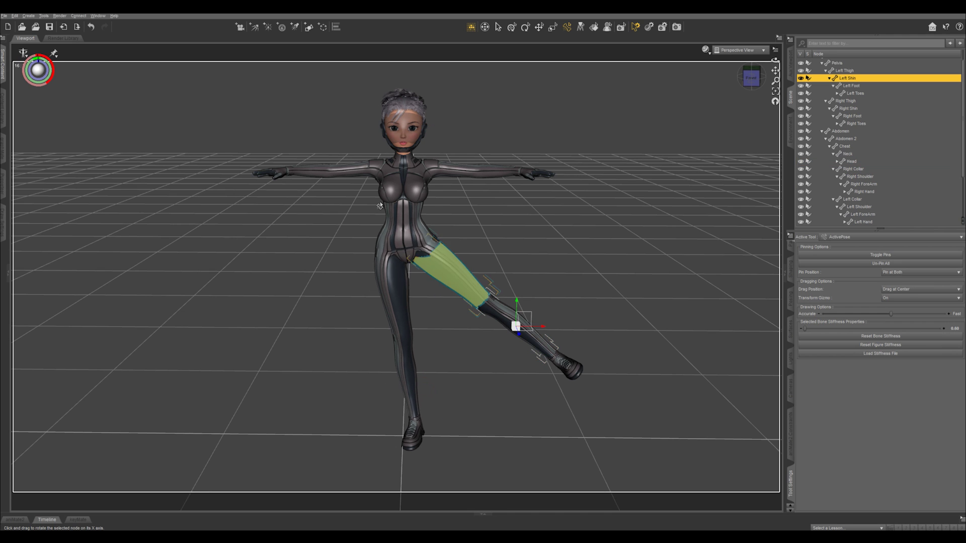
pyautogui.moveTo(333, 174); pyautogui.dragTo(419, 275)
pyautogui.click(388, 315)
pyautogui.moveTo(387, 314); pyautogui.dragTo(355, 274)
pyautogui.moveTo(495, 157); pyautogui.dragTo(520, 285)
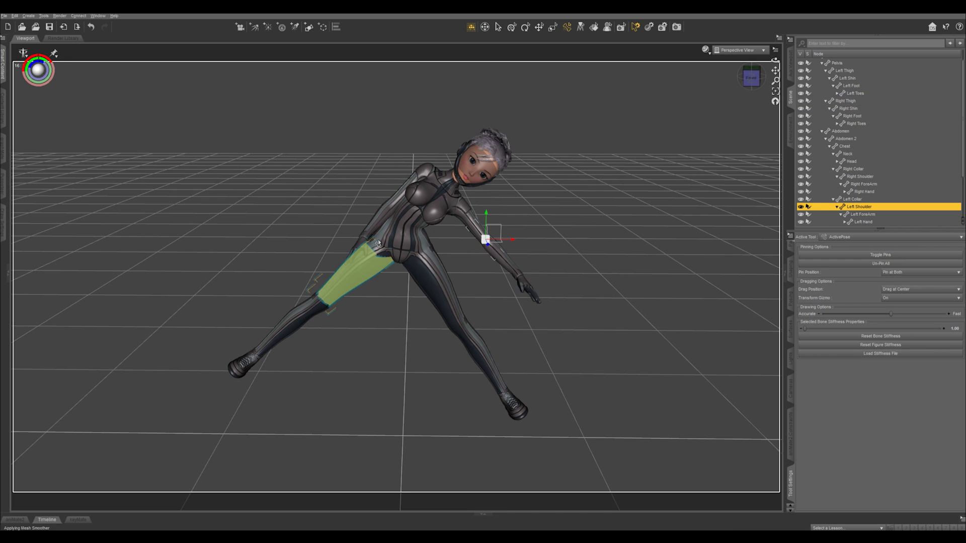
# Restore the default pose of only the abdomen, abdomen 2 and chest, selecting the three bones together.
pyautogui.moveTo(483, 264); pyautogui.dragTo(490, 298, button='middle')
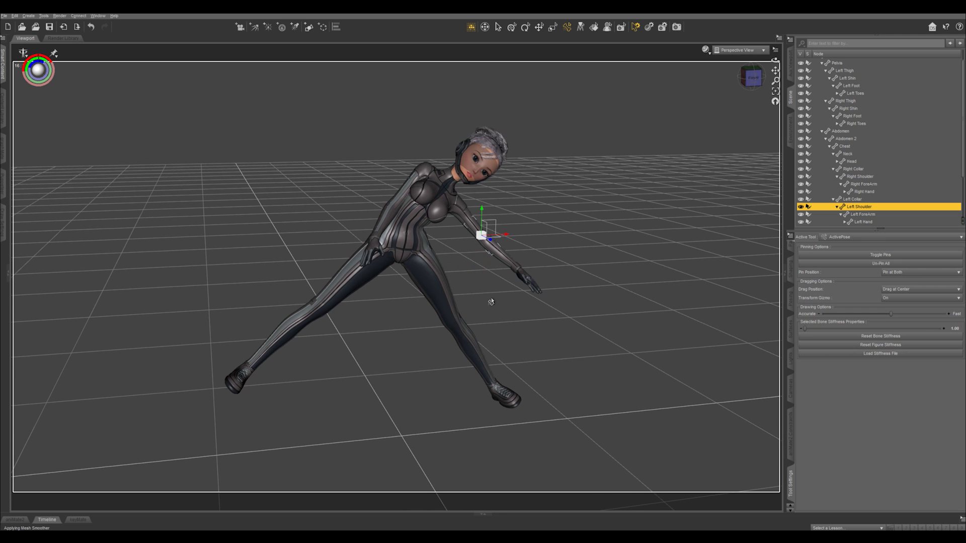
pyautogui.click(416, 234)
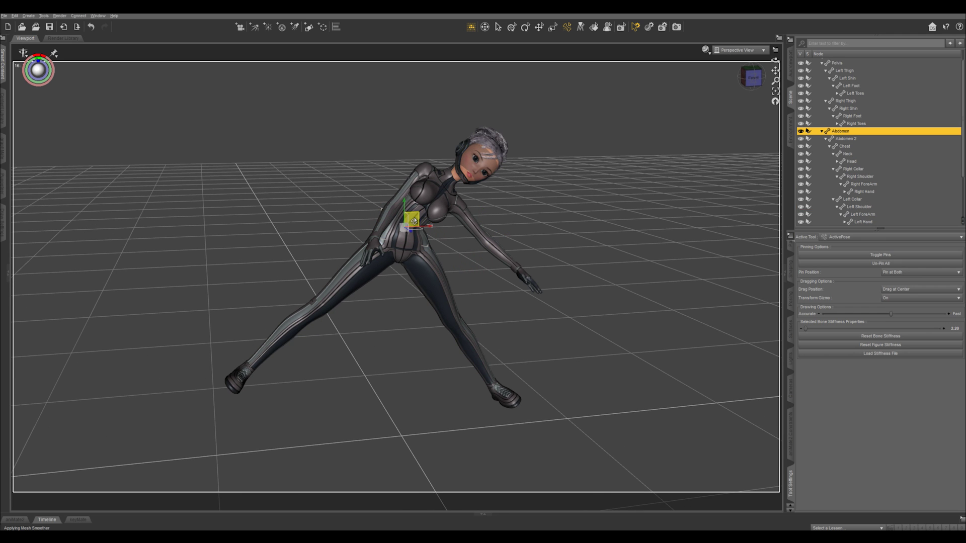
pyautogui.keyDown('ctrl'); pyautogui.click(426, 218); pyautogui.keyUp('ctrl')
pyautogui.keyDown('ctrl'); pyautogui.click(438, 195); pyautogui.keyUp('ctrl')
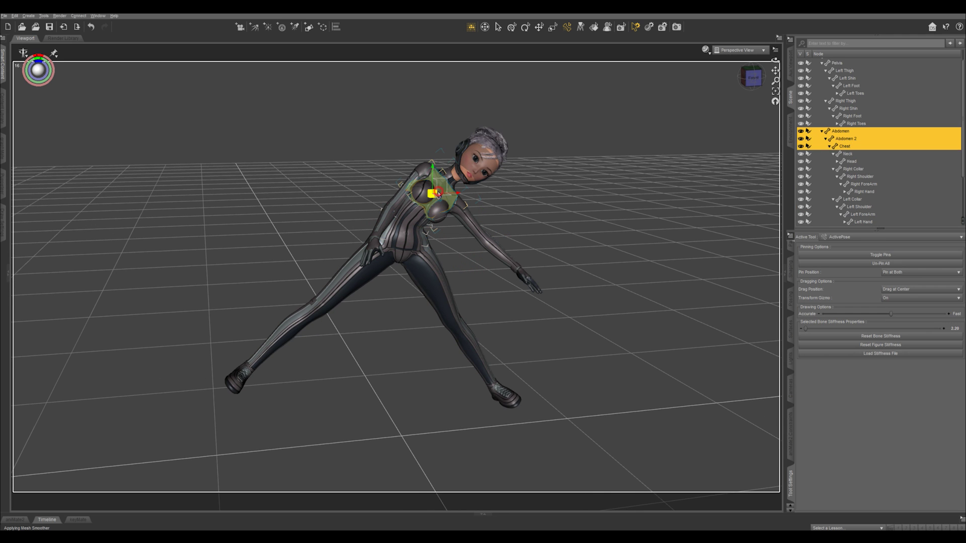
pyautogui.click(23, 55)
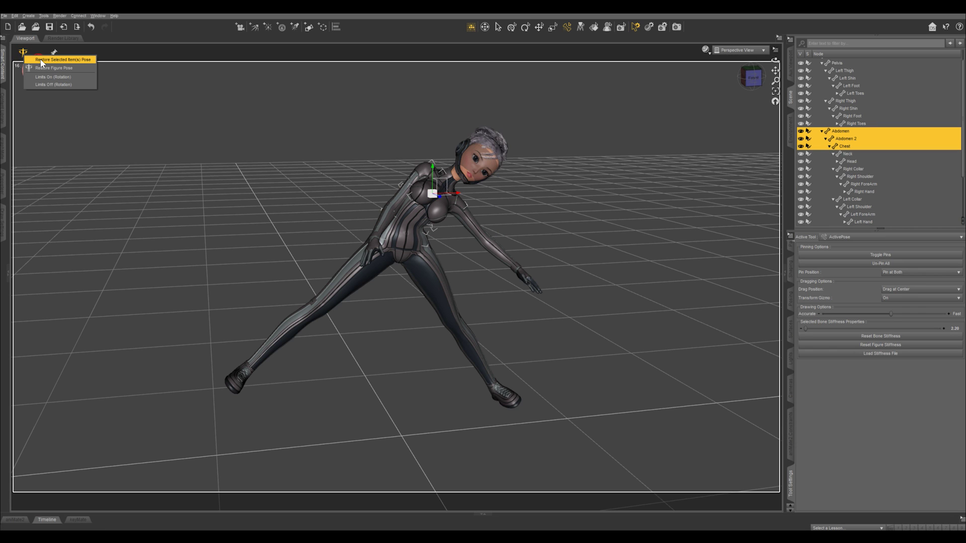
pyautogui.click(42, 60)
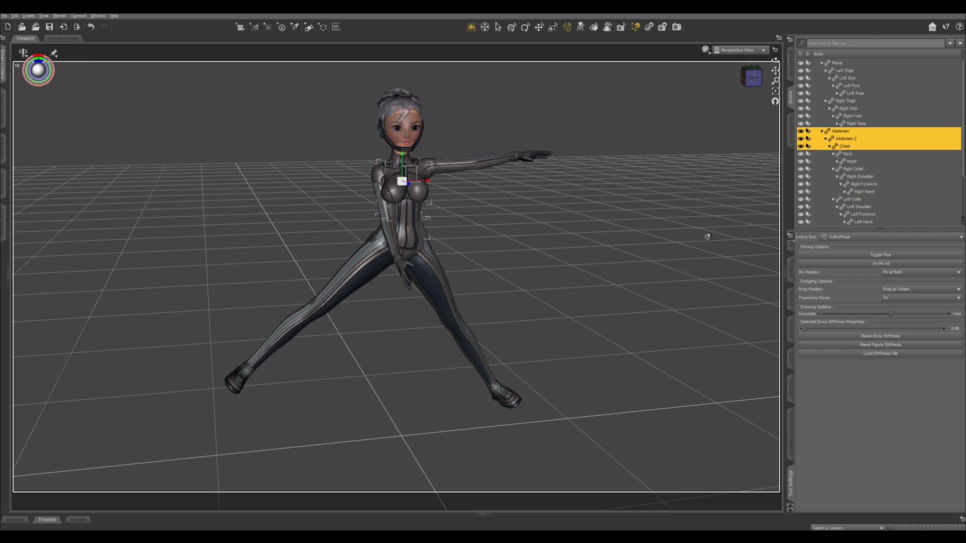
# Select the bone range from the right foot up to the left toes and restore the pose of those selected items.
pyautogui.click(849, 117)
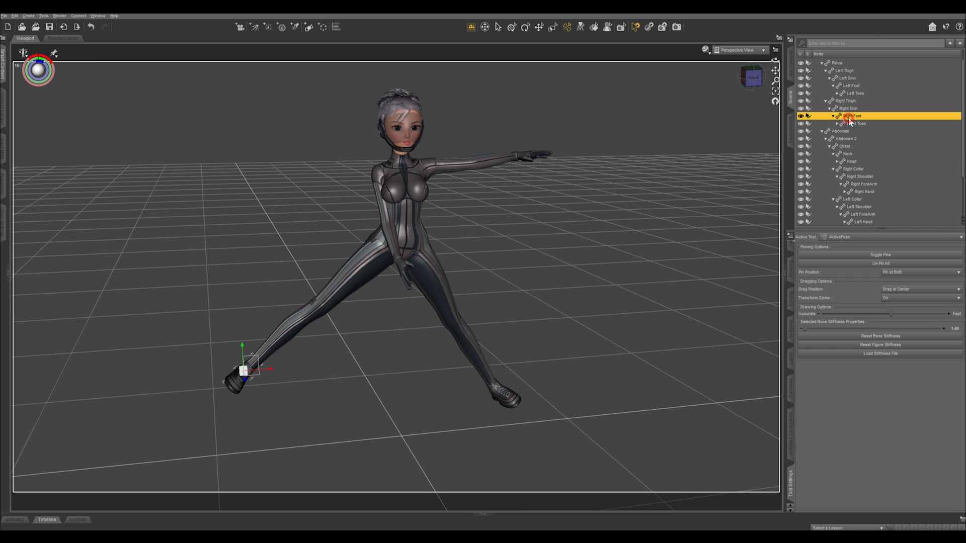
pyautogui.keyDown('shift'); pyautogui.click(848, 93); pyautogui.keyUp('shift')
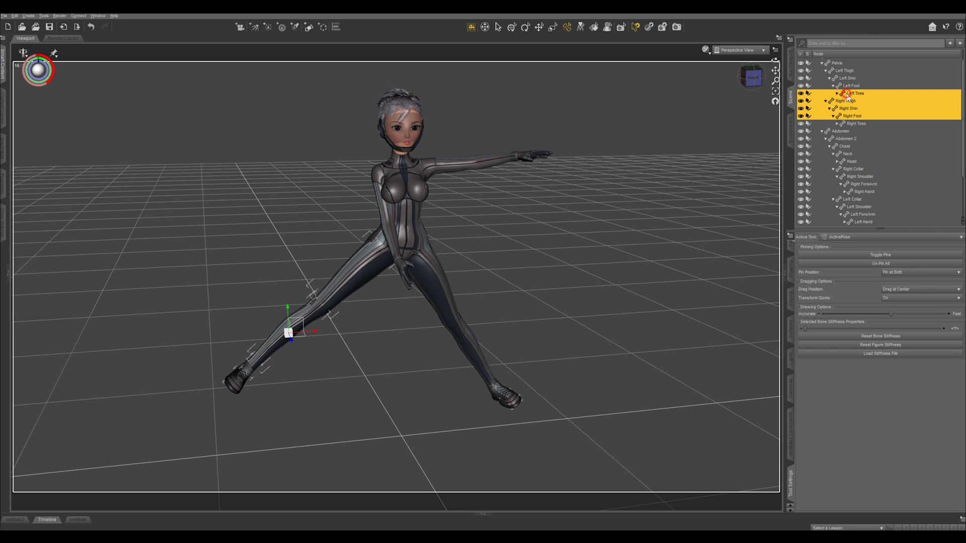
pyautogui.click(24, 53)
pyautogui.click(36, 57)
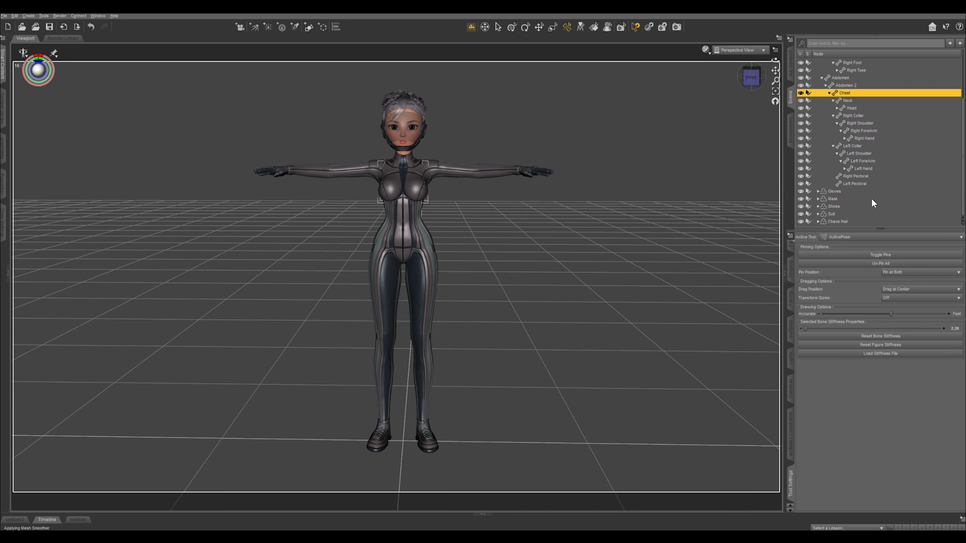
# Select all bones from the chest through the left hand and rotate them together freely to twist and bend the upper body.
pyautogui.scroll(2, 872, 198)
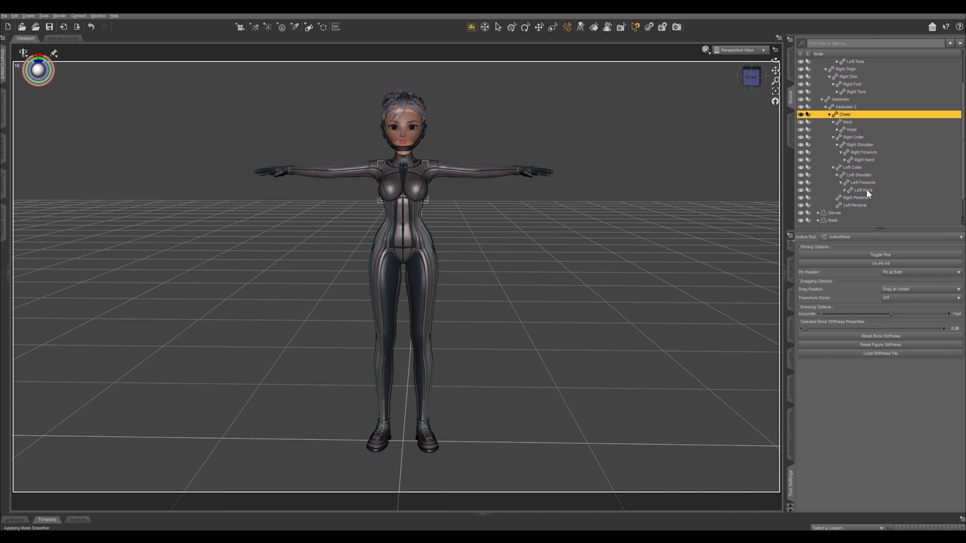
pyautogui.keyDown('shift'); pyautogui.click(864, 190); pyautogui.keyUp('shift')
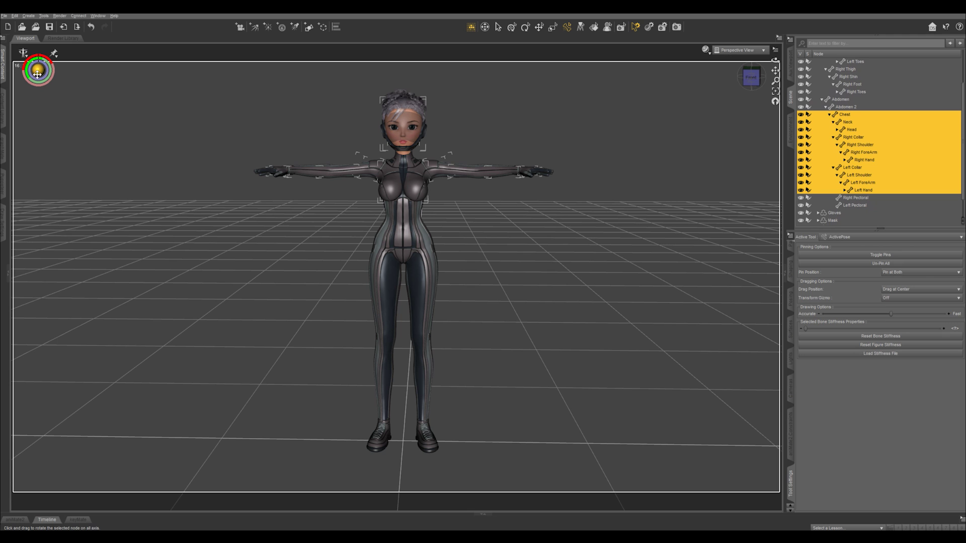
pyautogui.moveTo(38, 70)
pyautogui.mouseDown()
pyautogui.moveTo(35, 89)
pyautogui.moveTo(45, 72)
pyautogui.moveTo(39, 83)
pyautogui.moveTo(33, 65)
pyautogui.moveTo(44, 73)
pyautogui.mouseUp()
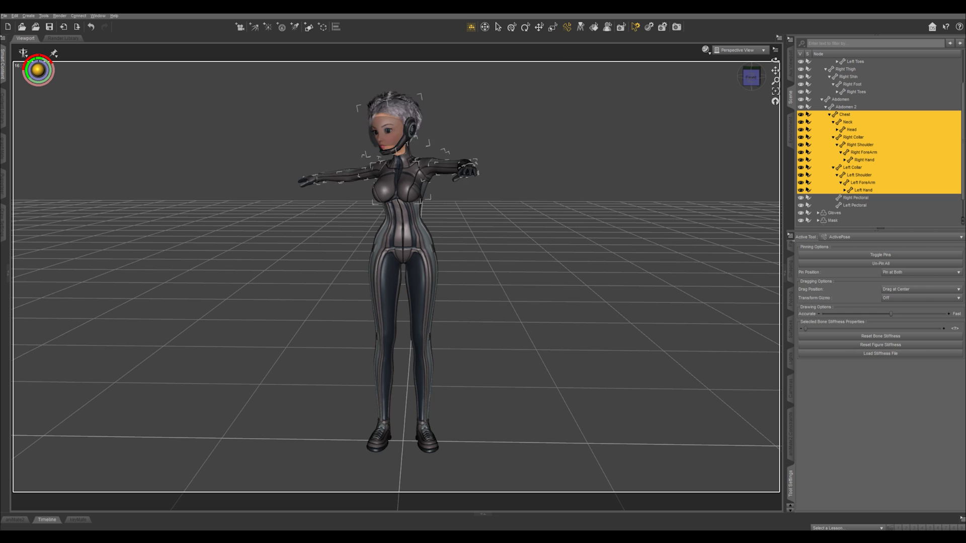
pyautogui.moveTo(397, 267); pyautogui.dragTo(498, 285, button='middle')
pyautogui.moveTo(38, 70); pyautogui.dragTo(40, 64)
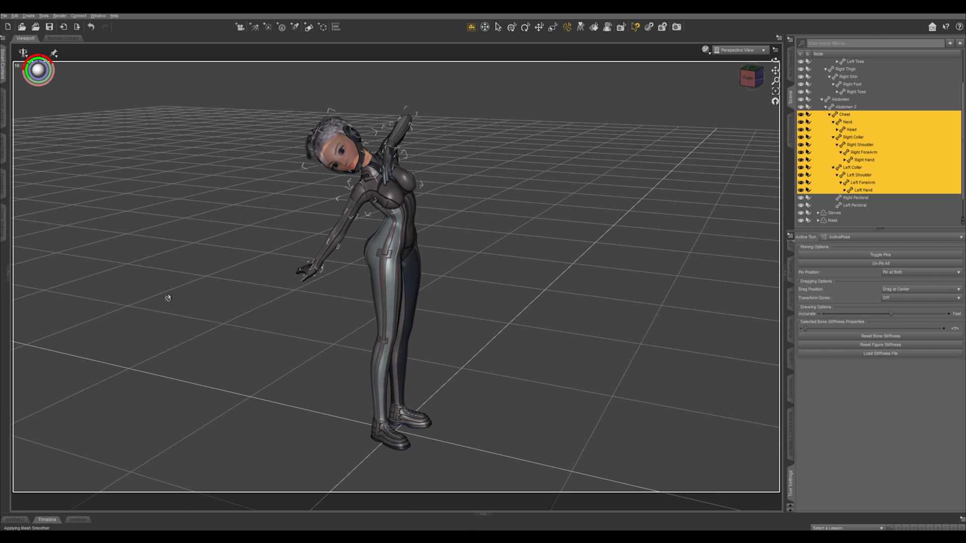
# Pull the left foot far forward, away from the pinned right leg.
pyautogui.moveTo(414, 421); pyautogui.dragTo(454, 413)
pyautogui.click(454, 413)
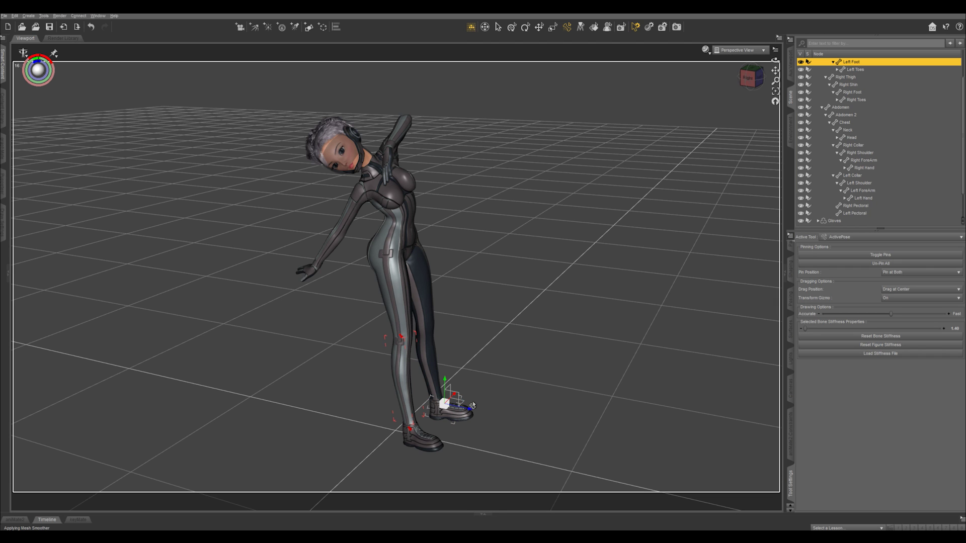
pyautogui.moveTo(470, 412); pyautogui.dragTo(622, 415)
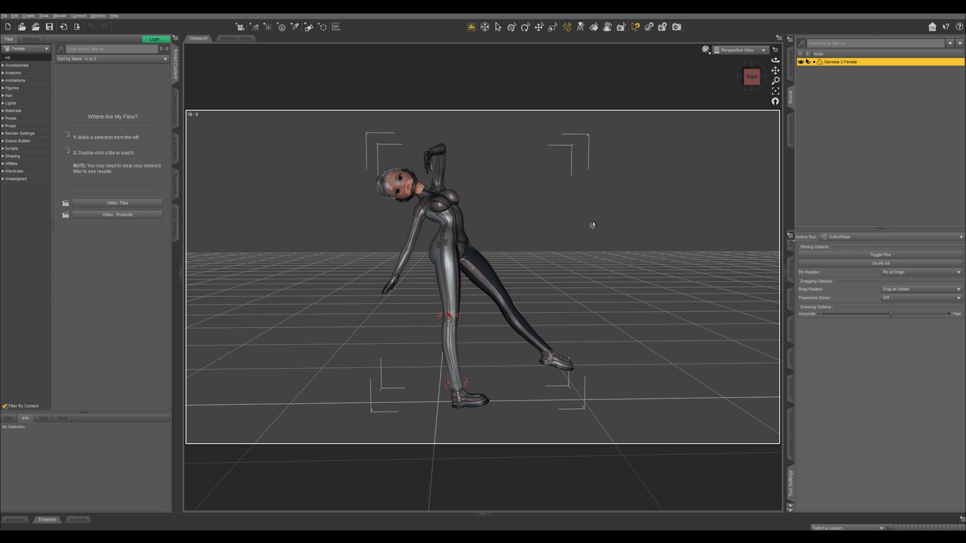
# Examine the posed figure from the front and the right side at different heights.
pyautogui.moveTo(483, 265); pyautogui.dragTo(594, 284, button='middle')
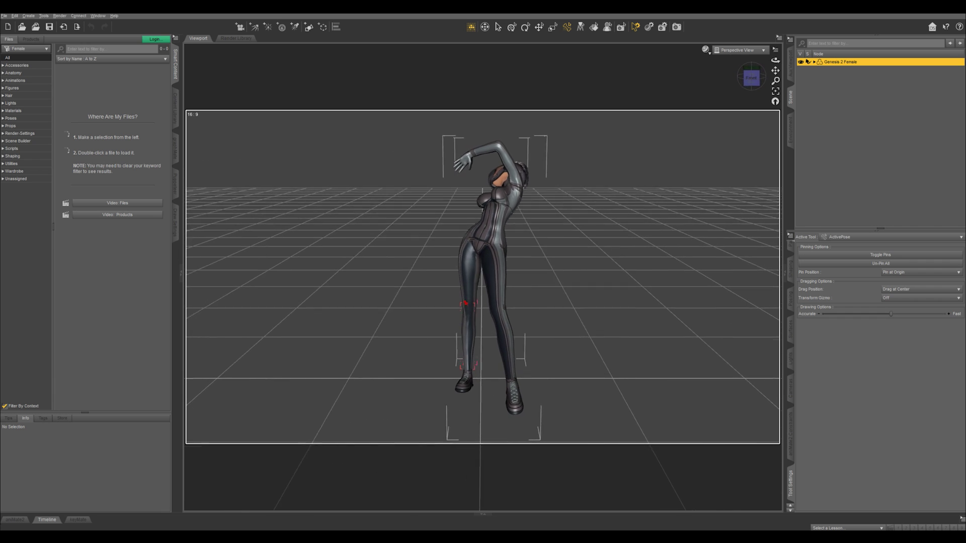
pyautogui.moveTo(504, 251); pyautogui.dragTo(602, 231, button='middle')
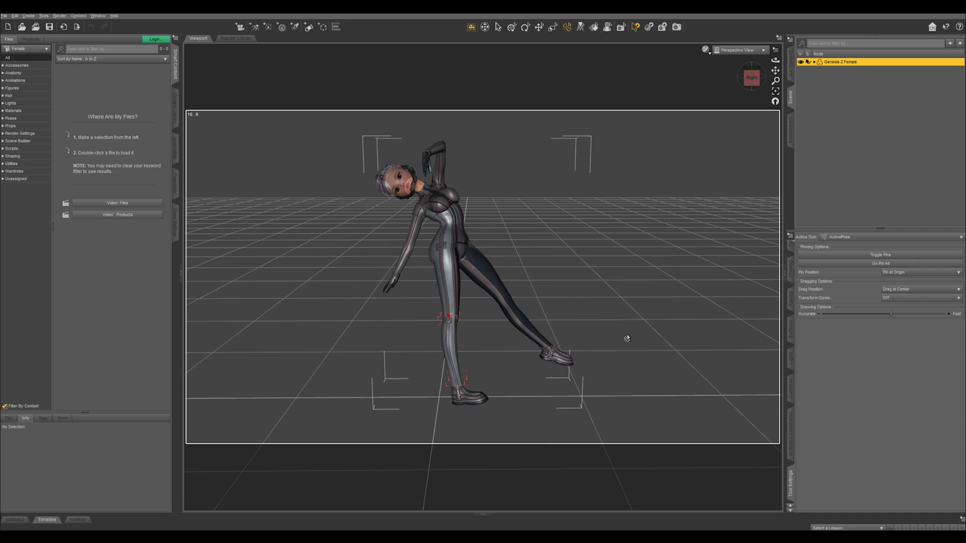
pyautogui.moveTo(481, 259); pyautogui.dragTo(432, 285, button='middle')
pyautogui.moveTo(586, 292); pyautogui.dragTo(581, 260, button='middle')
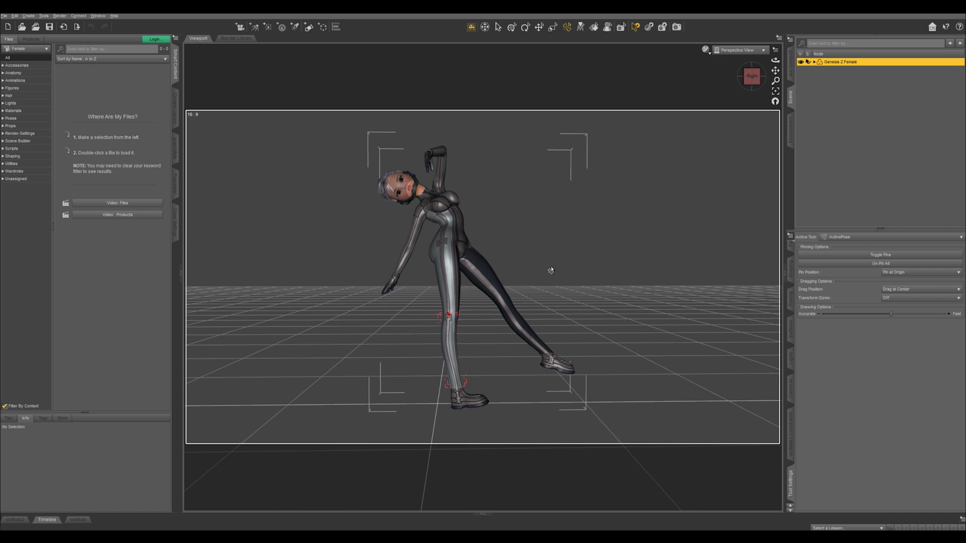
pyautogui.keyDown('alt'); pyautogui.moveTo(551, 271); pyautogui.dragTo(569, 230); pyautogui.keyUp('alt')
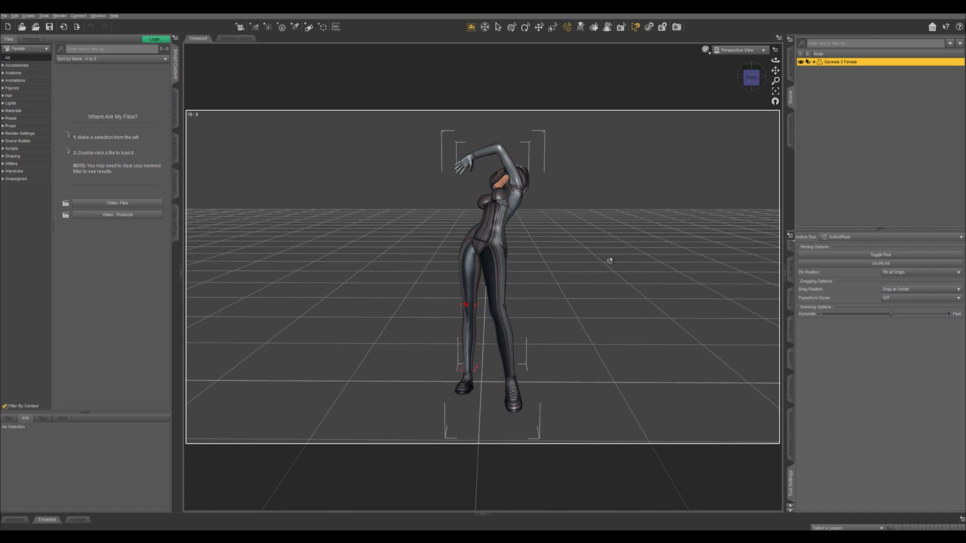
pyautogui.keyDown('alt'); pyautogui.moveTo(484, 265); pyautogui.dragTo(364, 321); pyautogui.keyUp('alt')
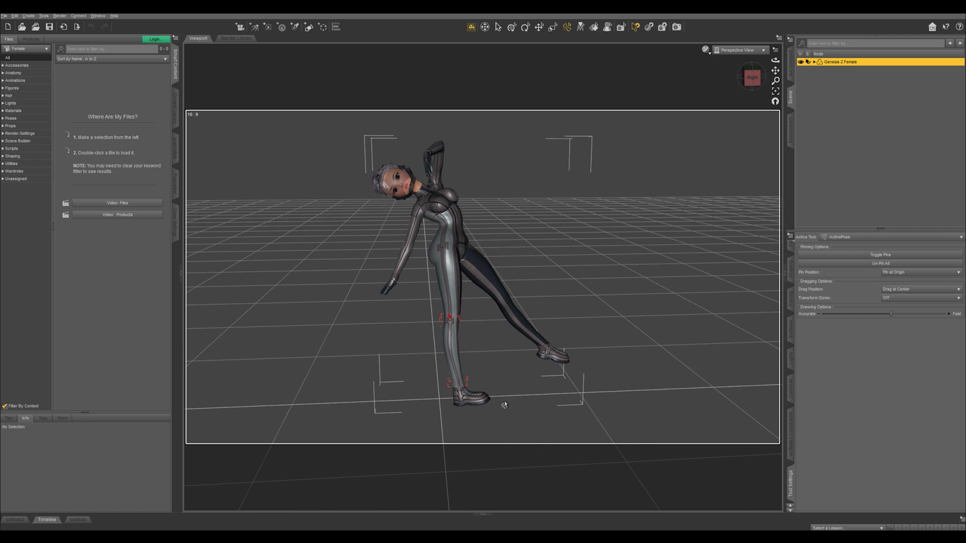
pyautogui.keyDown('alt'); pyautogui.moveTo(483, 264); pyautogui.dragTo(610, 255); pyautogui.keyUp('alt')
pyautogui.keyDown('alt'); pyautogui.moveTo(491, 263); pyautogui.dragTo(536, 258); pyautogui.keyUp('alt')
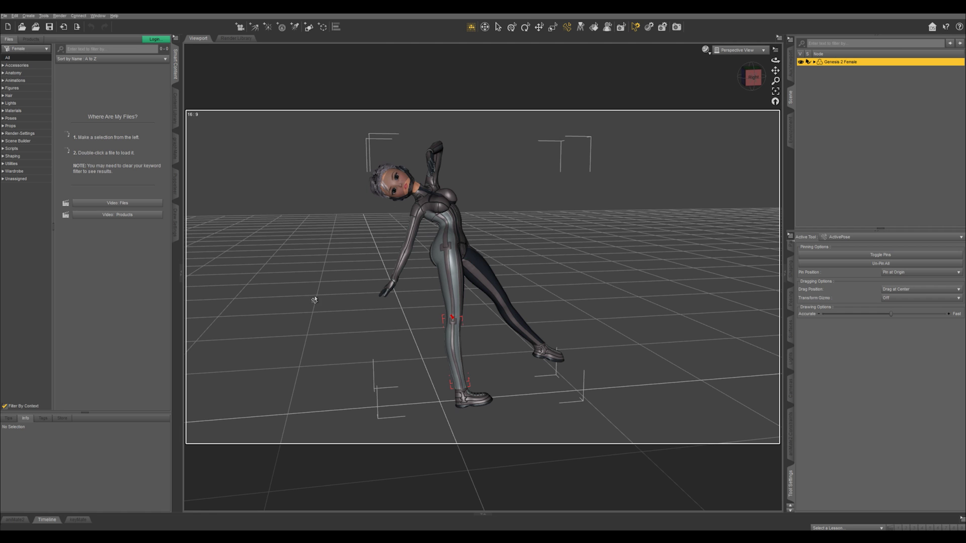
pyautogui.keyDown('alt'); pyautogui.moveTo(630, 249); pyautogui.dragTo(574, 269); pyautogui.keyUp('alt')
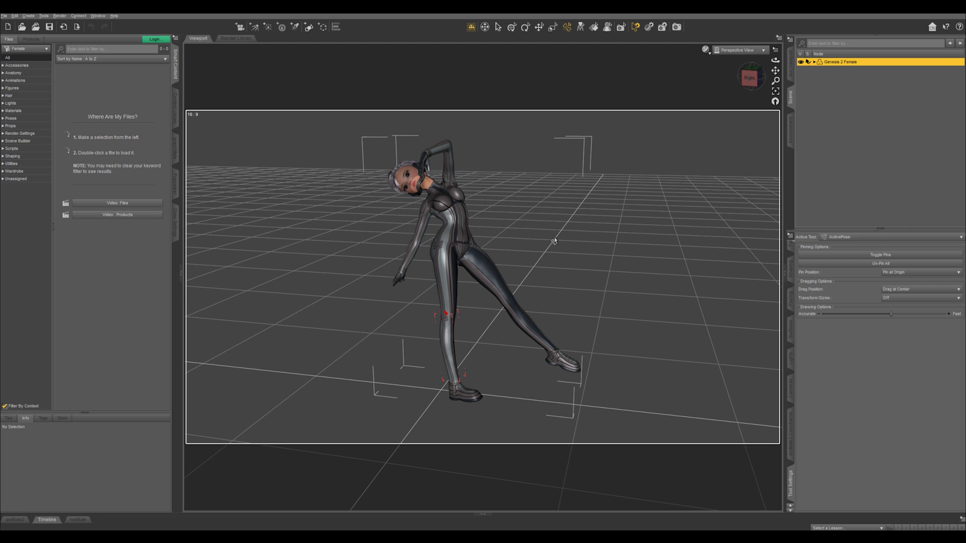
pyautogui.moveTo(483, 263); pyautogui.dragTo(534, 265, button='middle')
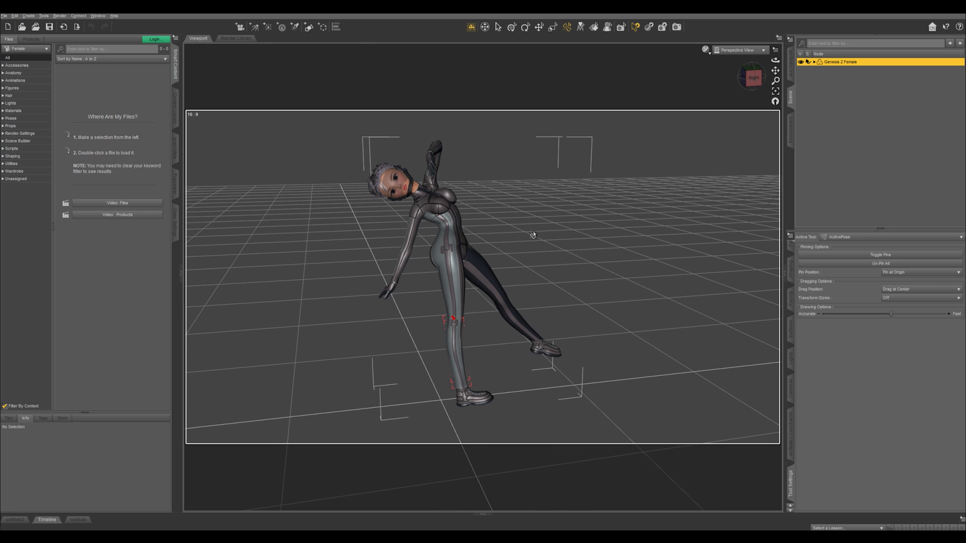